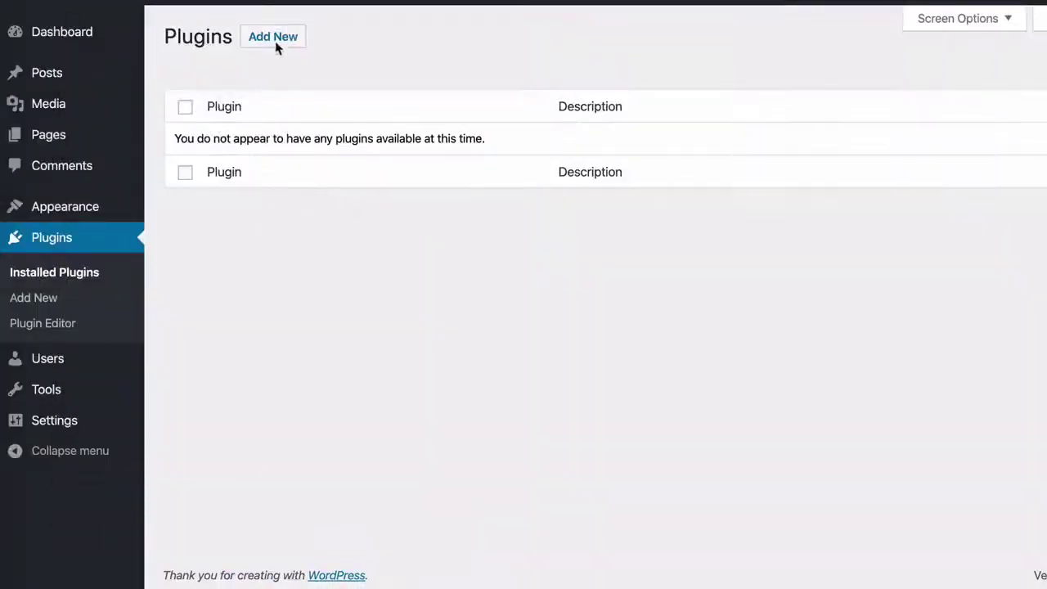
Go to the Add New Plugins page to browse anti-spam plugin search results
click(277, 46)
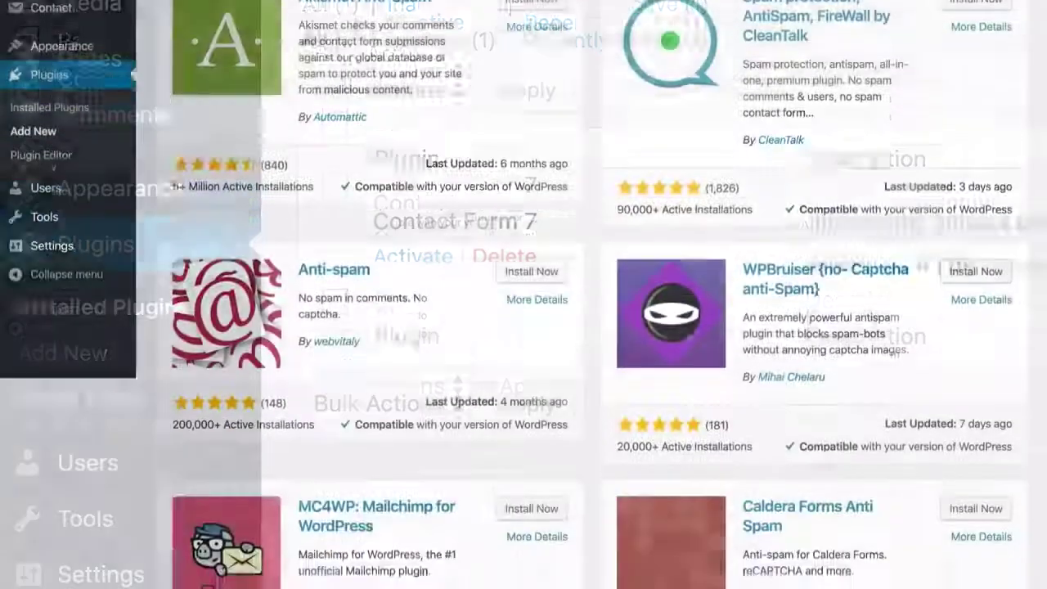
scroll(593, 294, down, 10)
scroll(593, 295, down, 15)
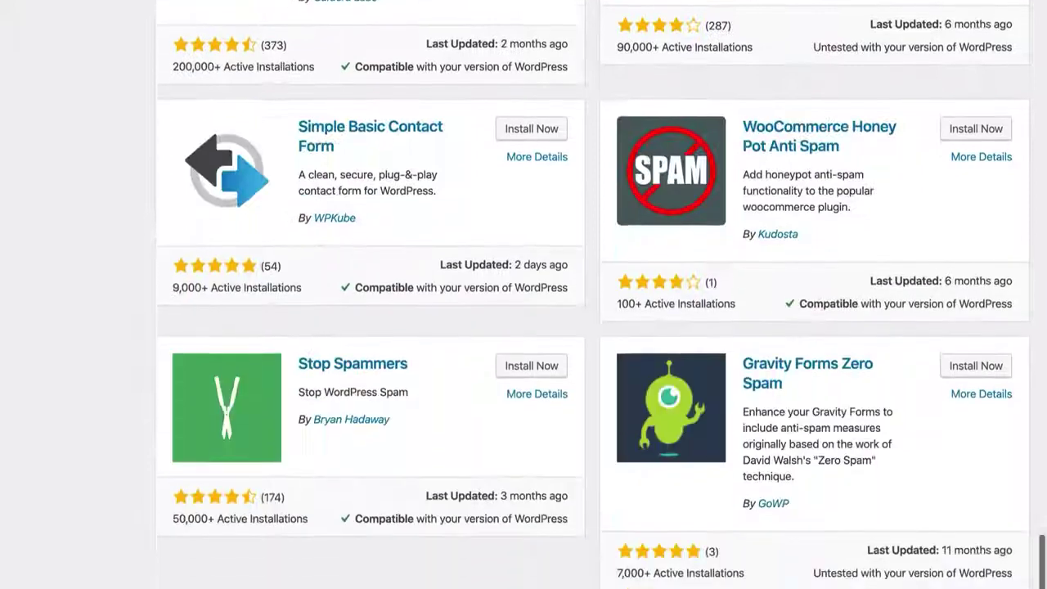
scroll(593, 295, down, 13)
scroll(593, 294, down, 10)
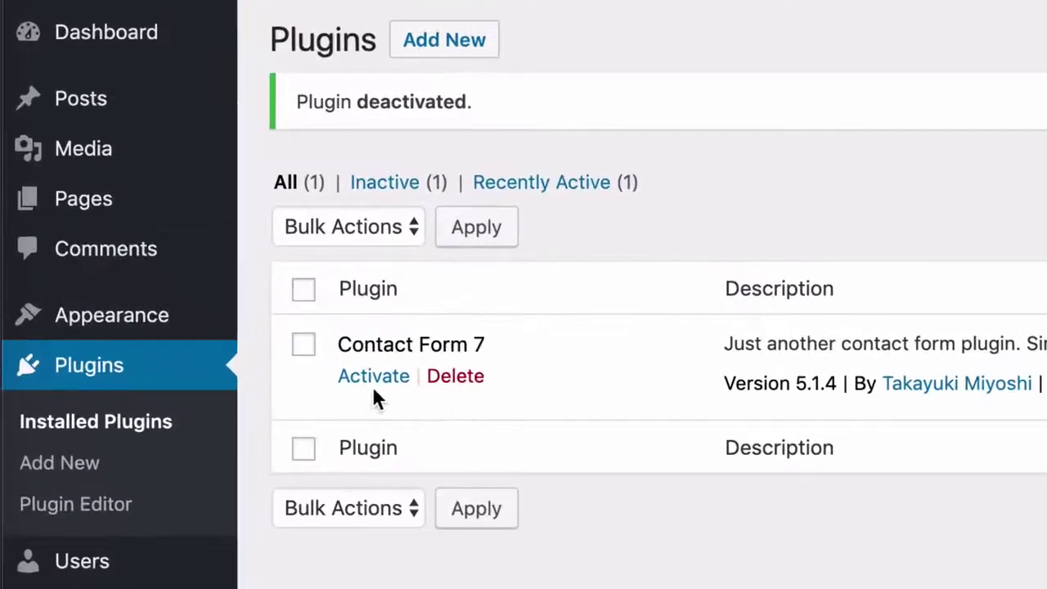
Activate Contact Form 7, start a new page titled 'Contact', and open the contact forms list
click(376, 388)
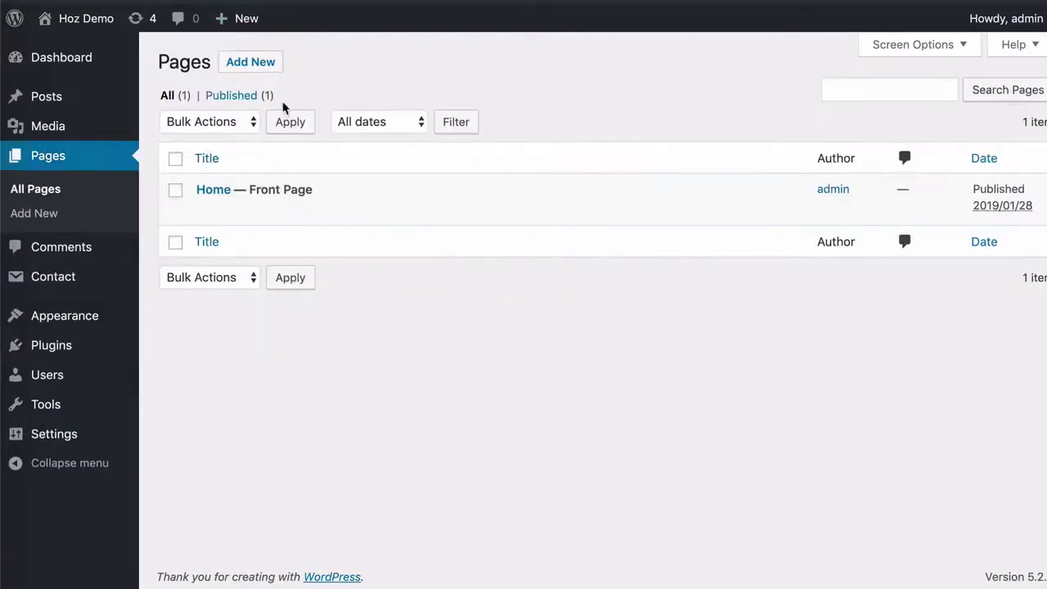
click(259, 66)
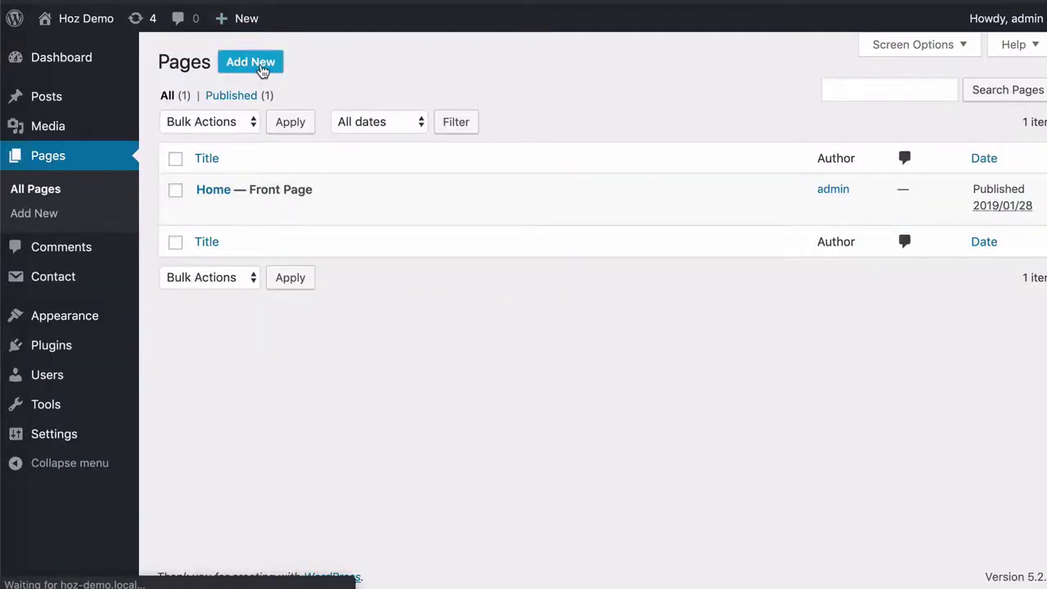
text(Contact)
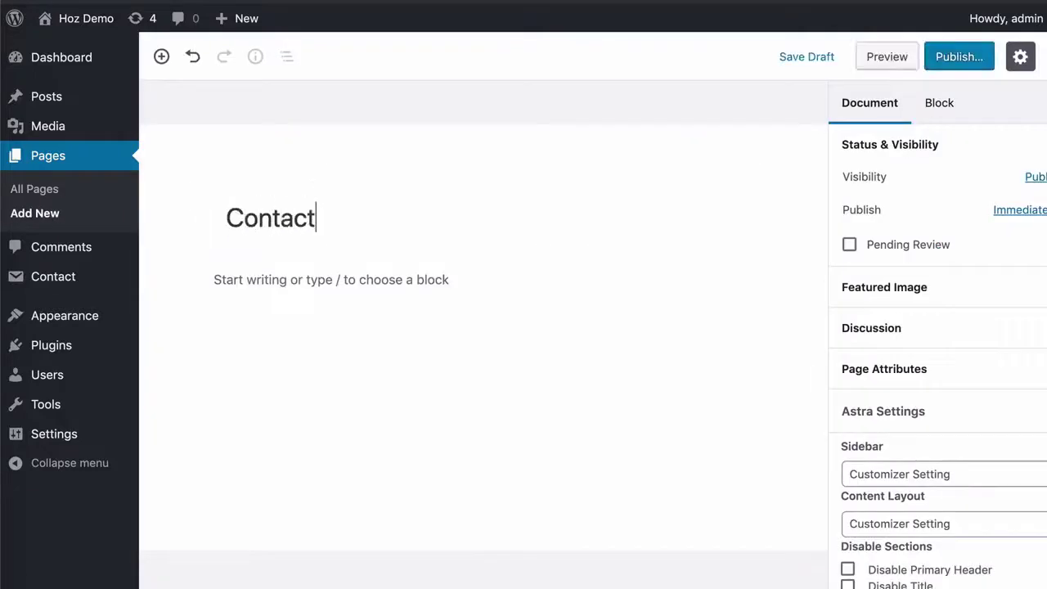
key(Return)
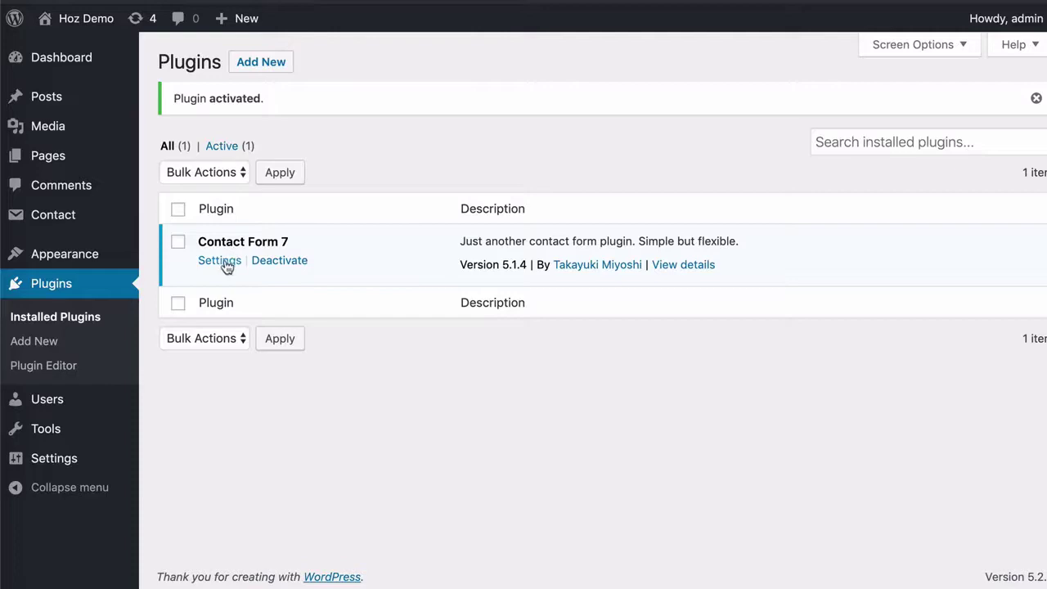
click(189, 263)
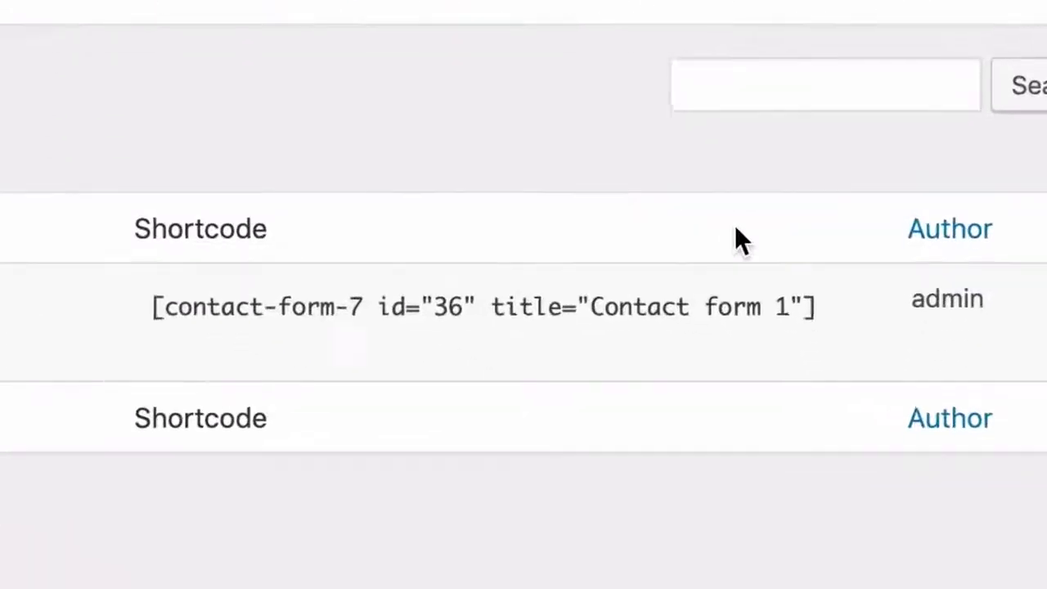
Paste the [contact-form-7 id="36"] shortcode into the Contact page, publish it, and view it live
click(818, 309)
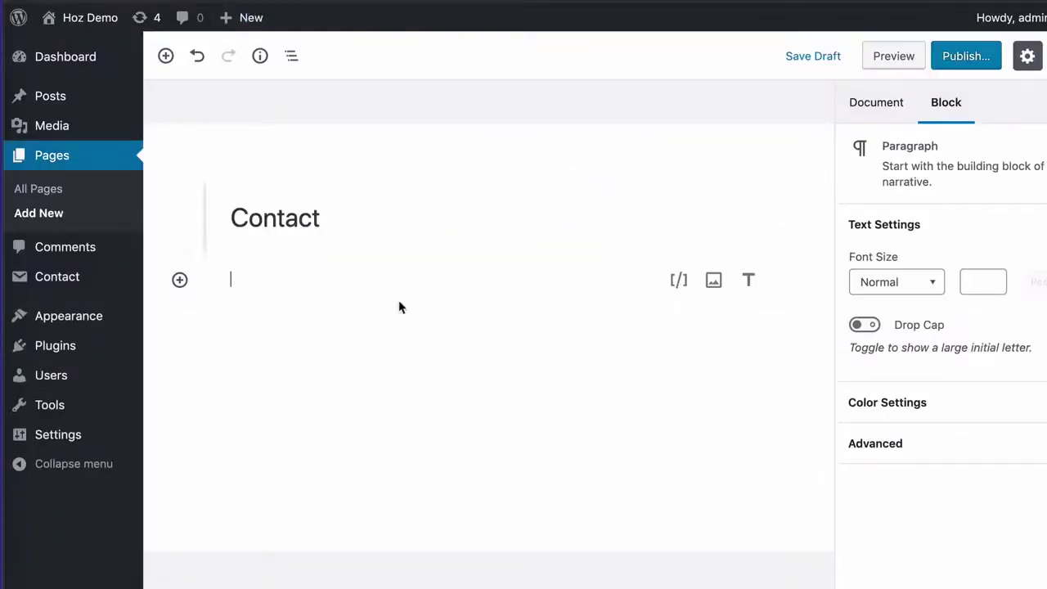
text([contact-form-7 id="36" title="Contact form 1"])
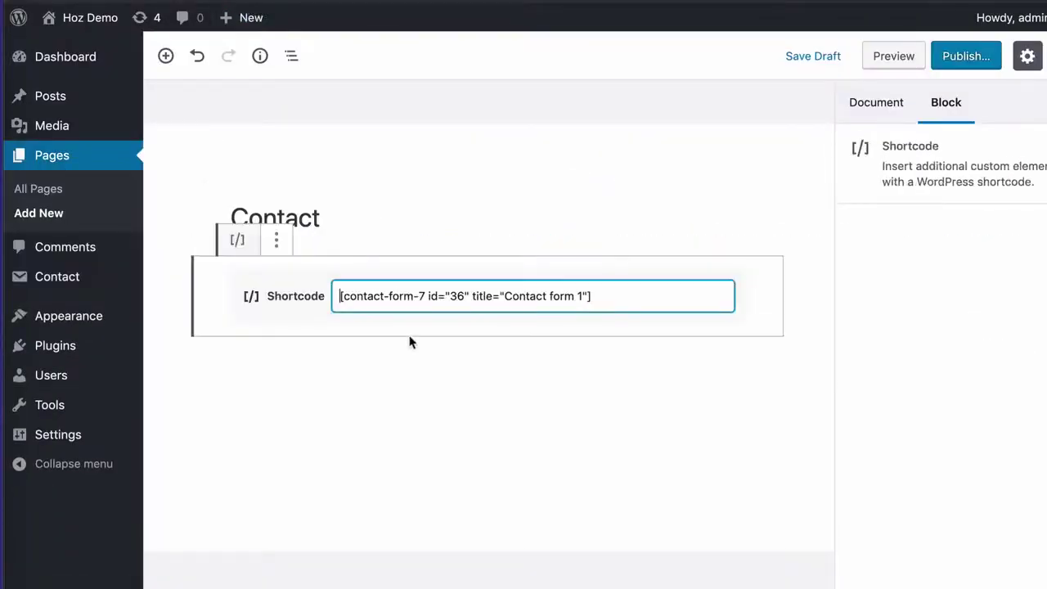
click(964, 57)
click(970, 56)
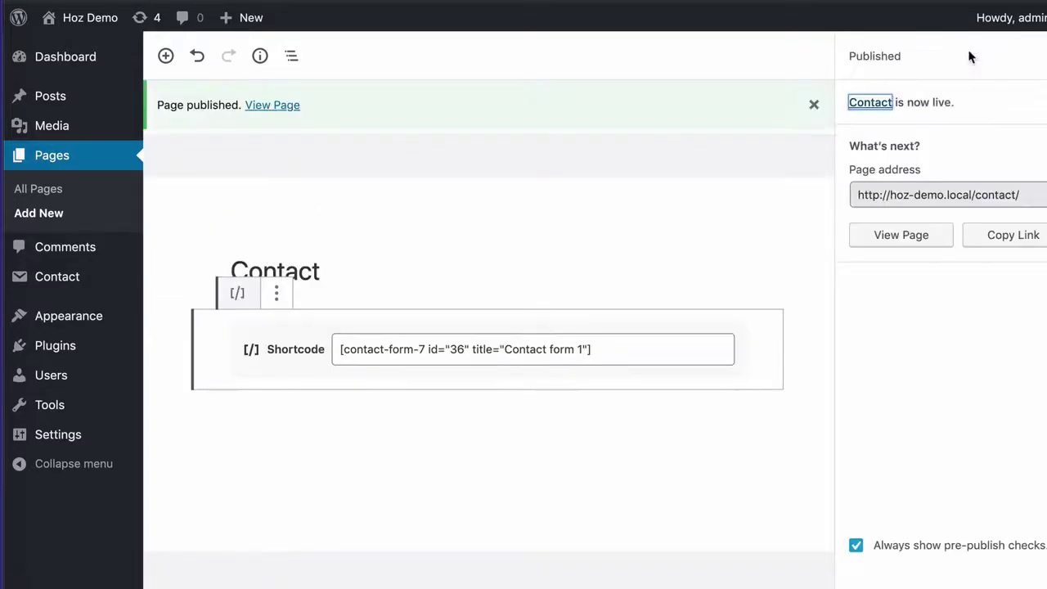
click(280, 109)
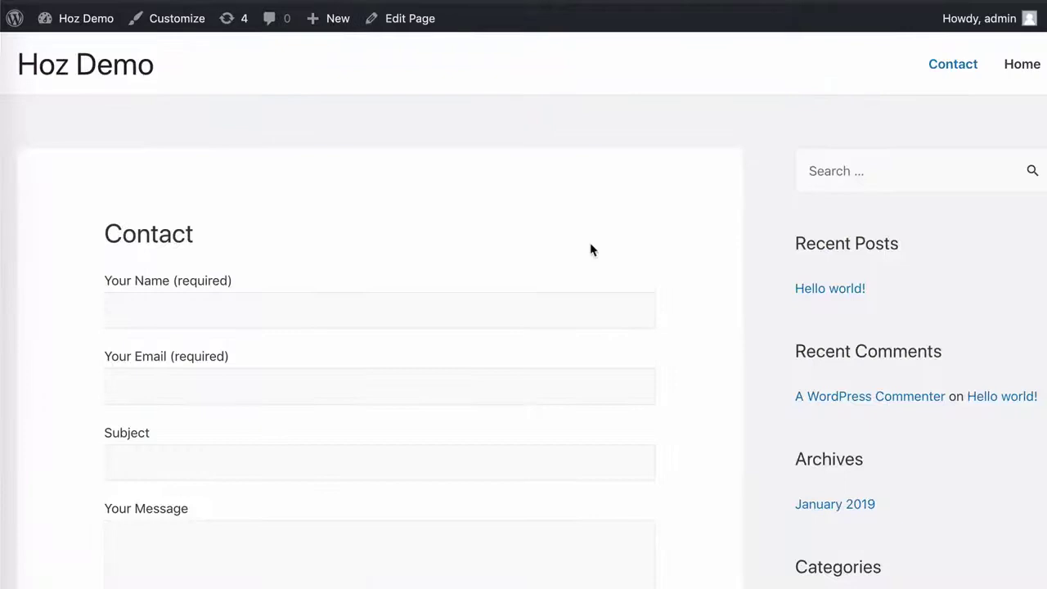
Scroll through the published Contact form down to its Send button
scroll(593, 250, down, 5)
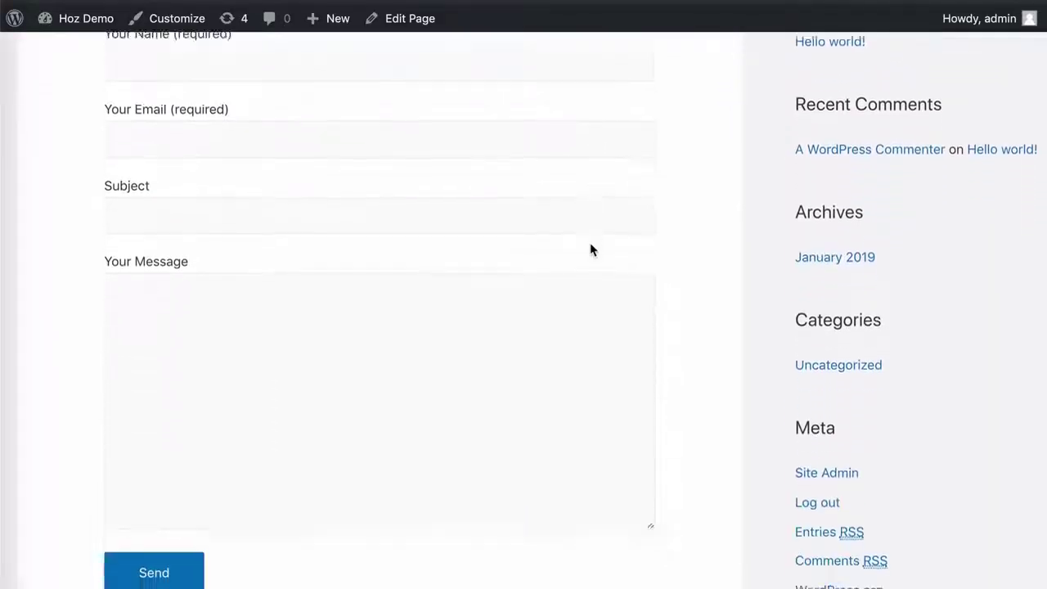
scroll(593, 250, up, 5)
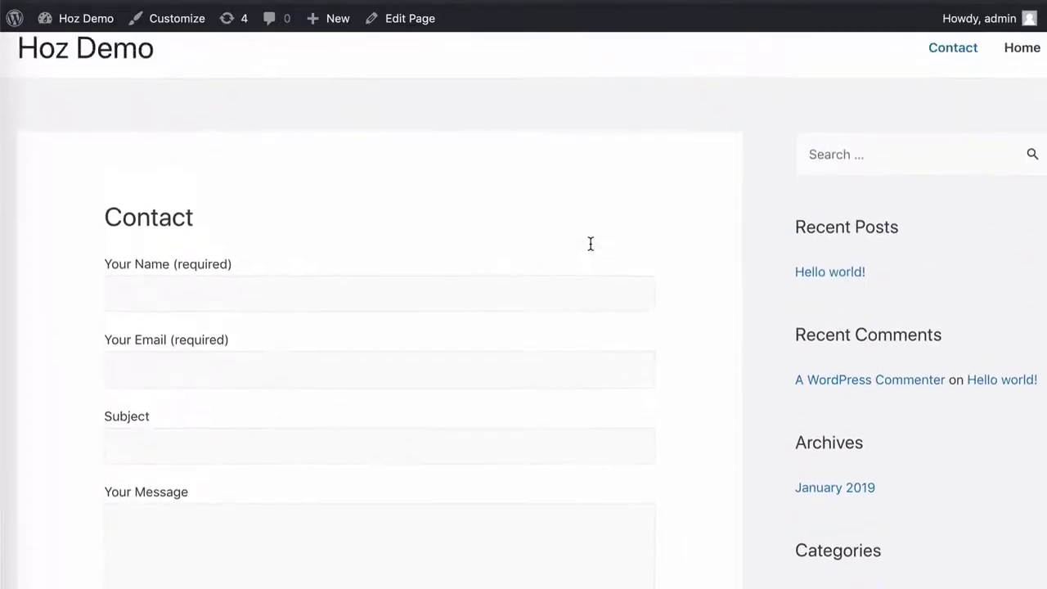
scroll(590, 243, down, 5)
scroll(591, 244, up, 5)
scroll(590, 244, down, 1)
scroll(590, 244, down, 1)
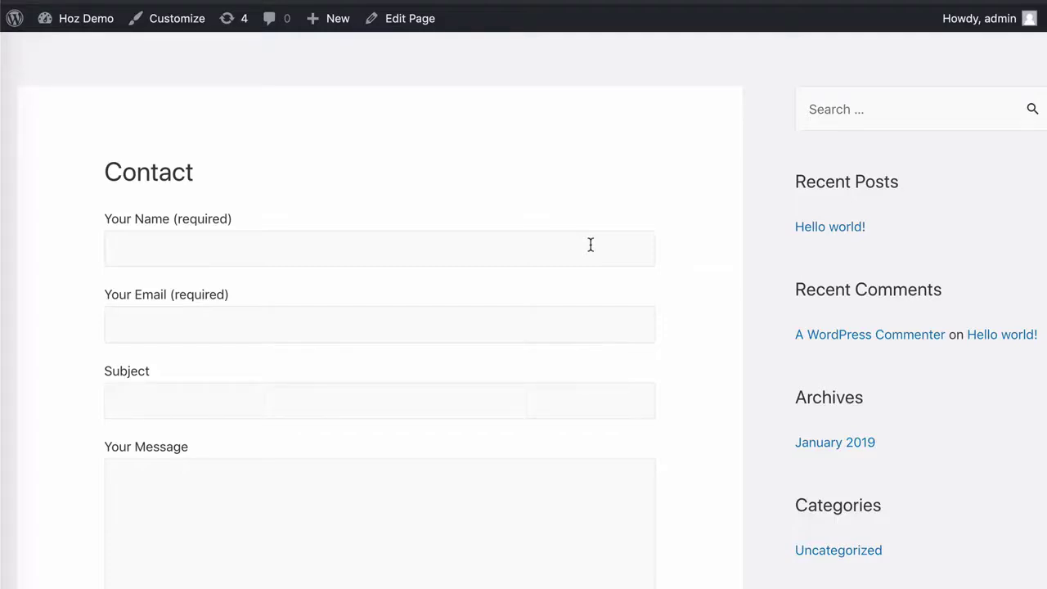
scroll(590, 243, down, 2)
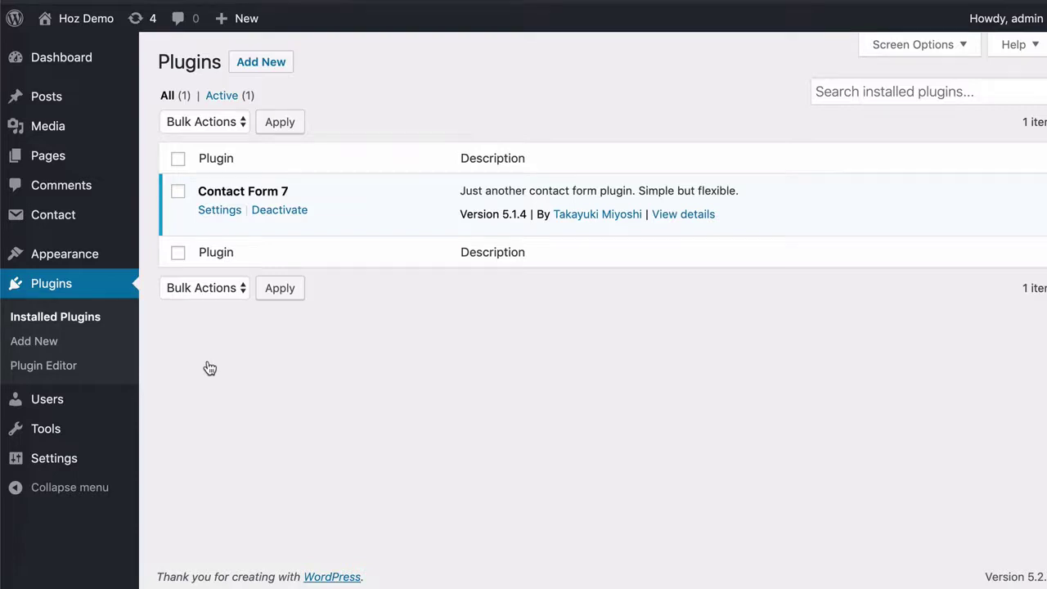
Open Contact form 1 for editing from the Contact Form 7 forms list
click(223, 214)
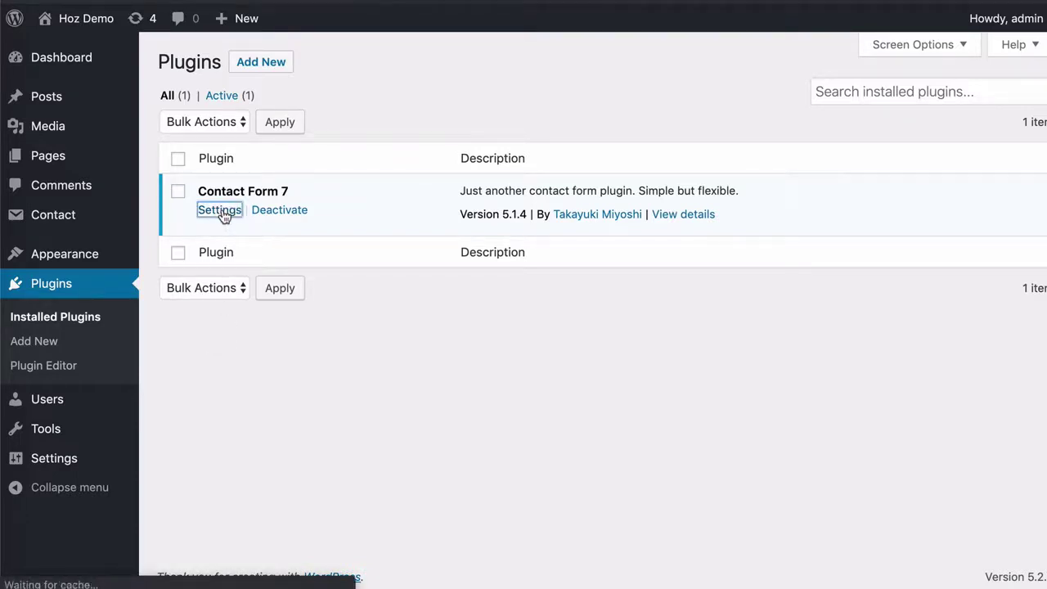
scroll(420, 347, down, 1)
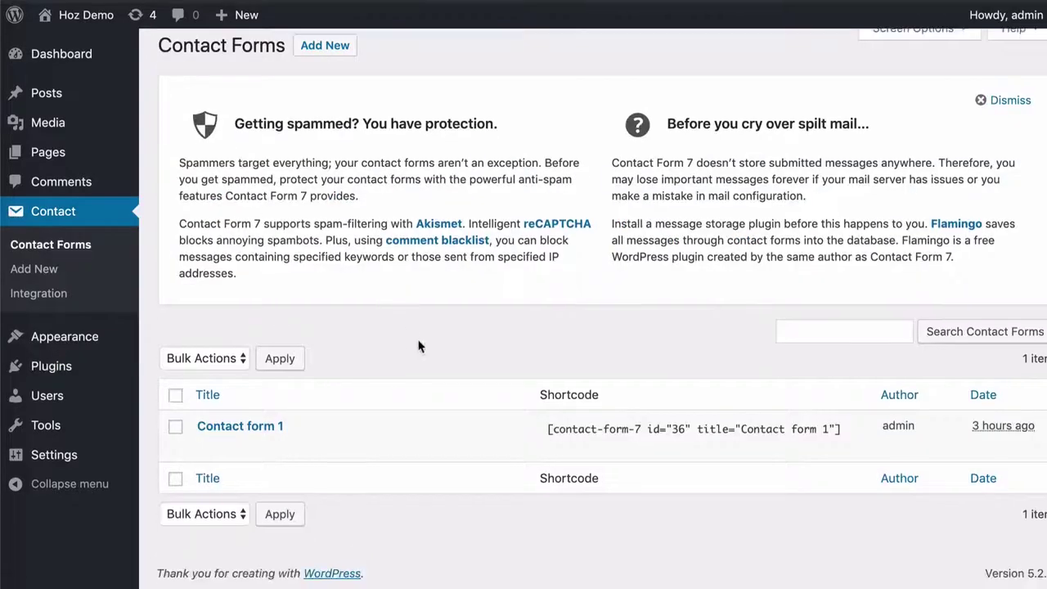
mouse_move(419, 421)
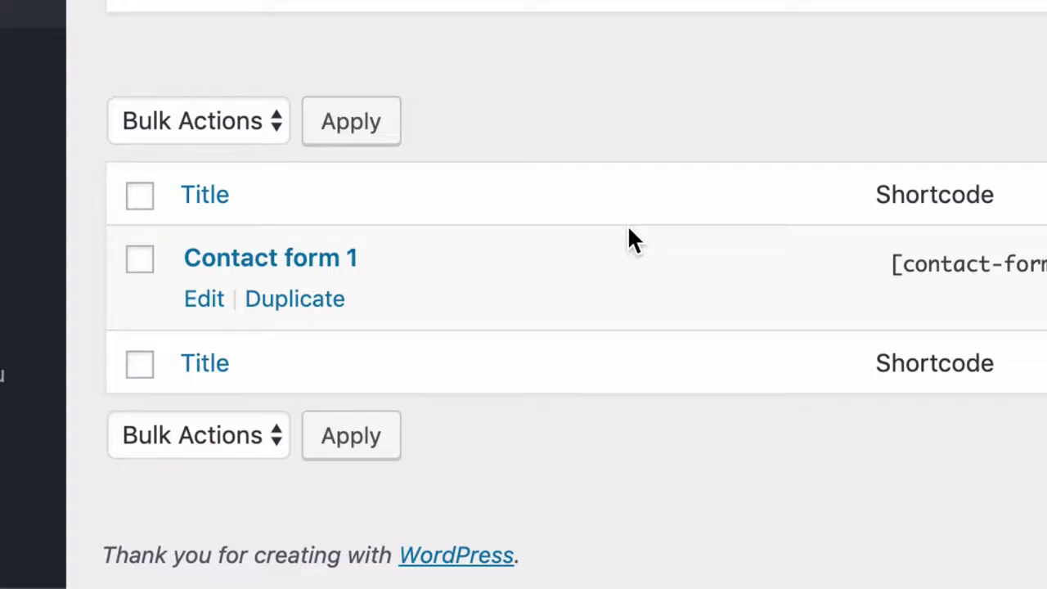
click(204, 309)
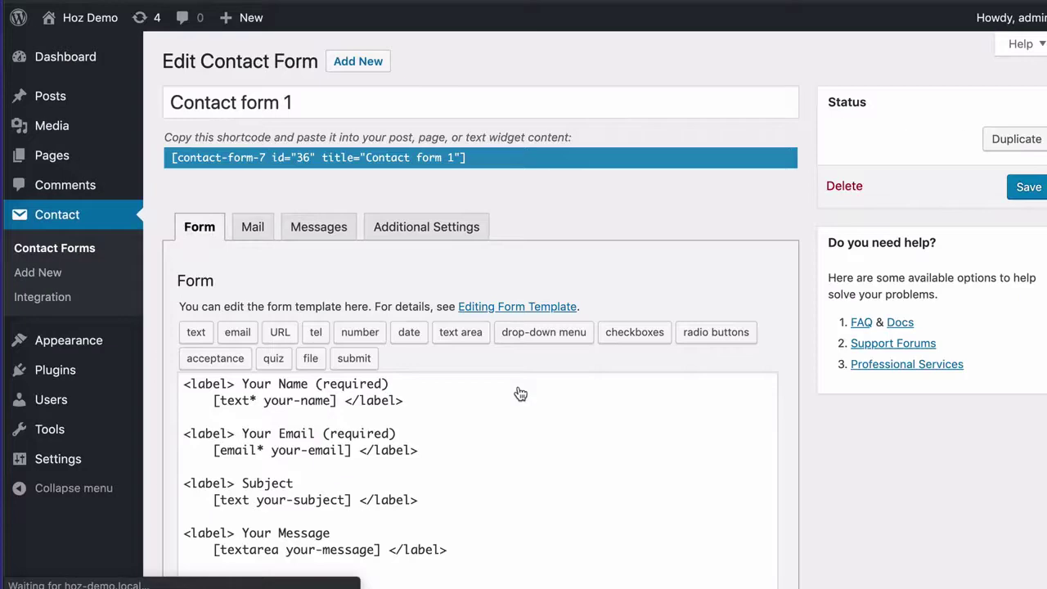
Add the [quiz math-quiz "11+4=?|15"] tag on a new line above [submit "Send"]
scroll(595, 403, down, 3)
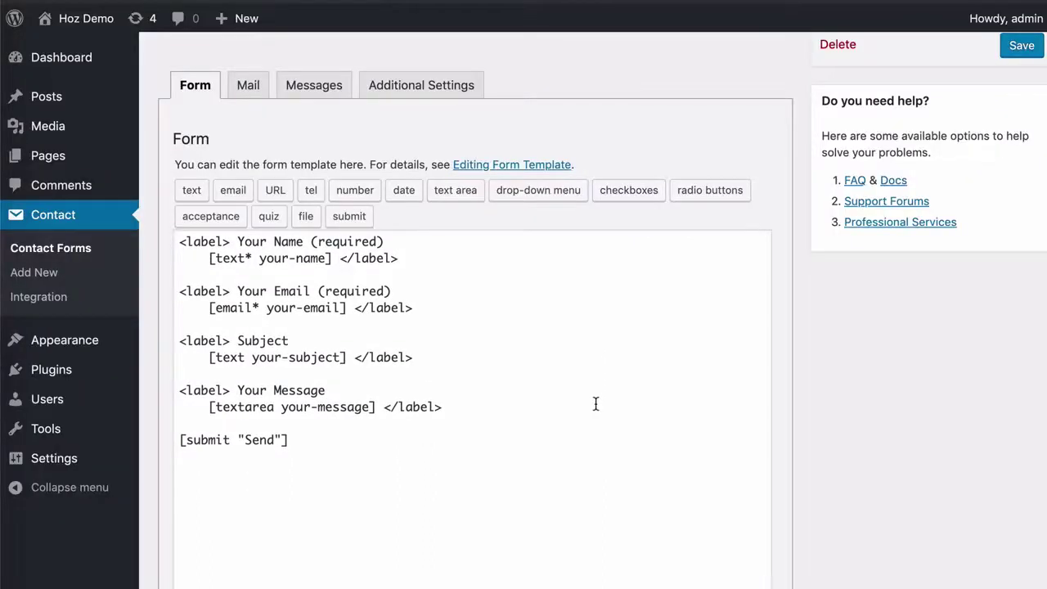
click(595, 440)
click(180, 440)
key(Return)
key(Return)
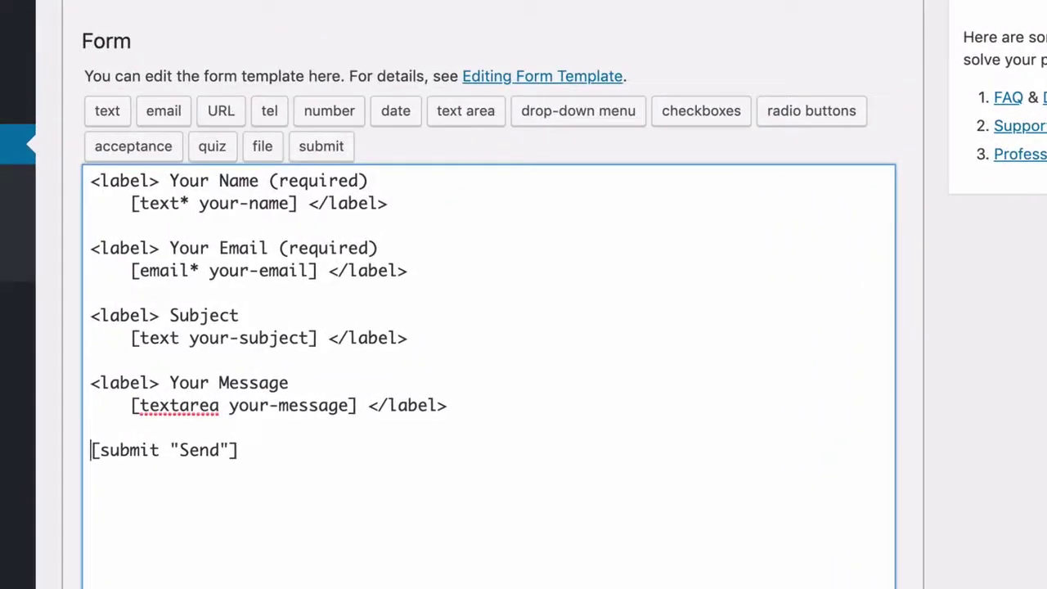
click(91, 450)
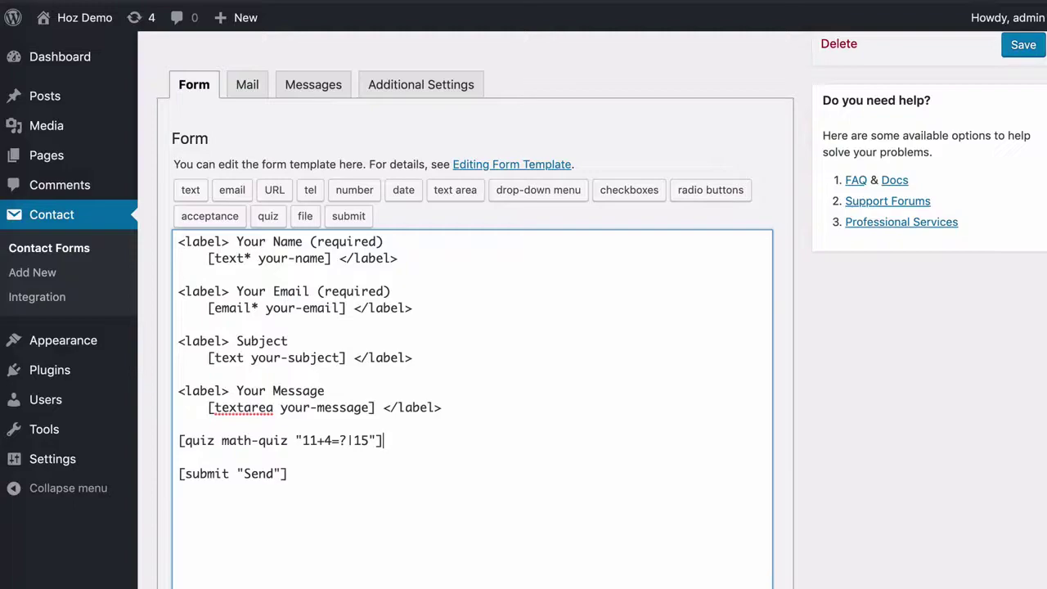
scroll(802, 399, up, 1)
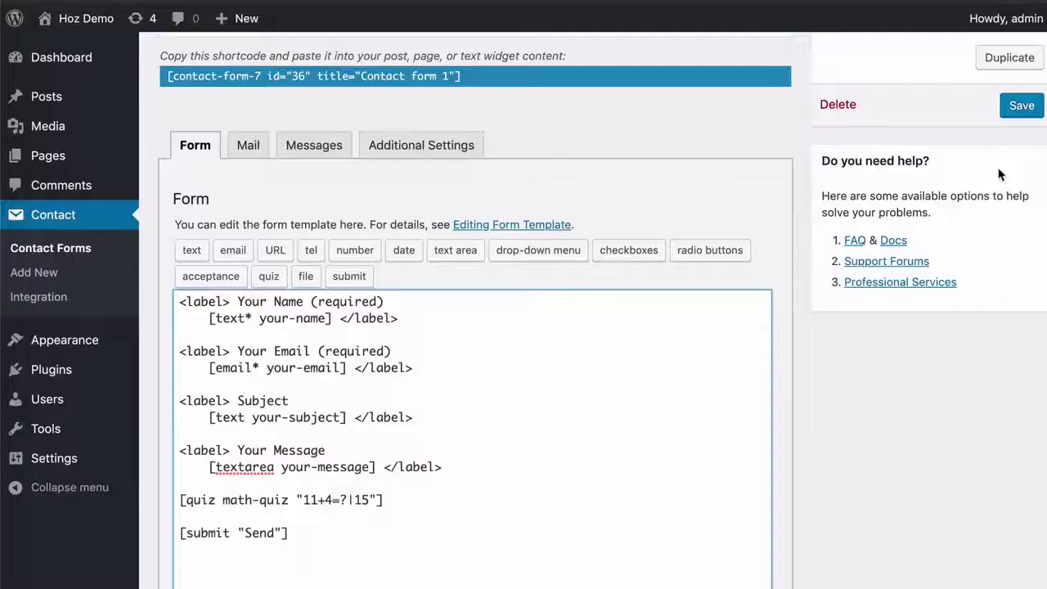
Save Contact form 1, then visit the live Contact page and scroll down to the quiz
click(1011, 110)
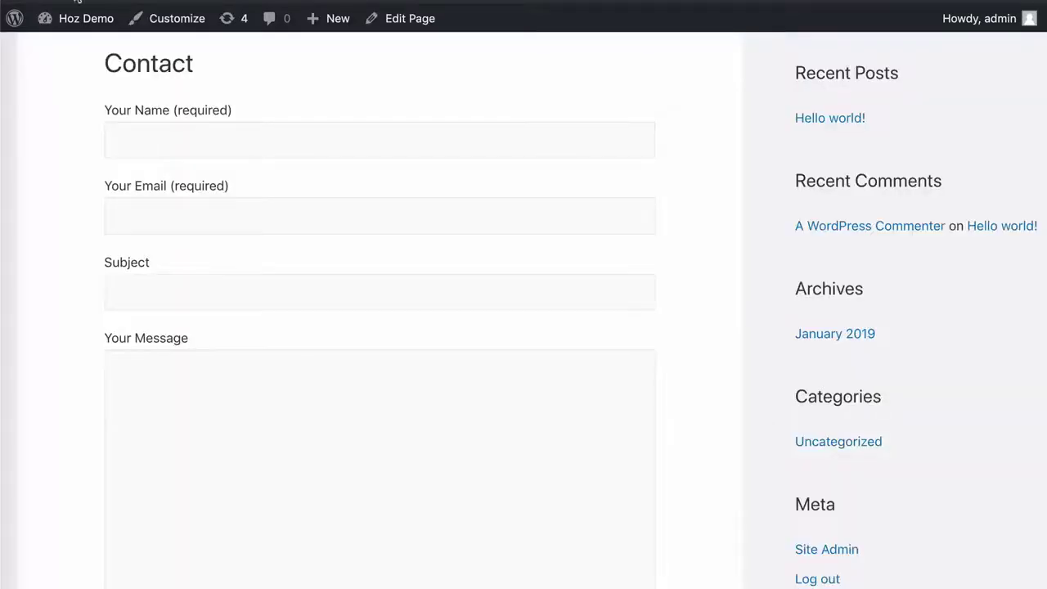
click(77, 2)
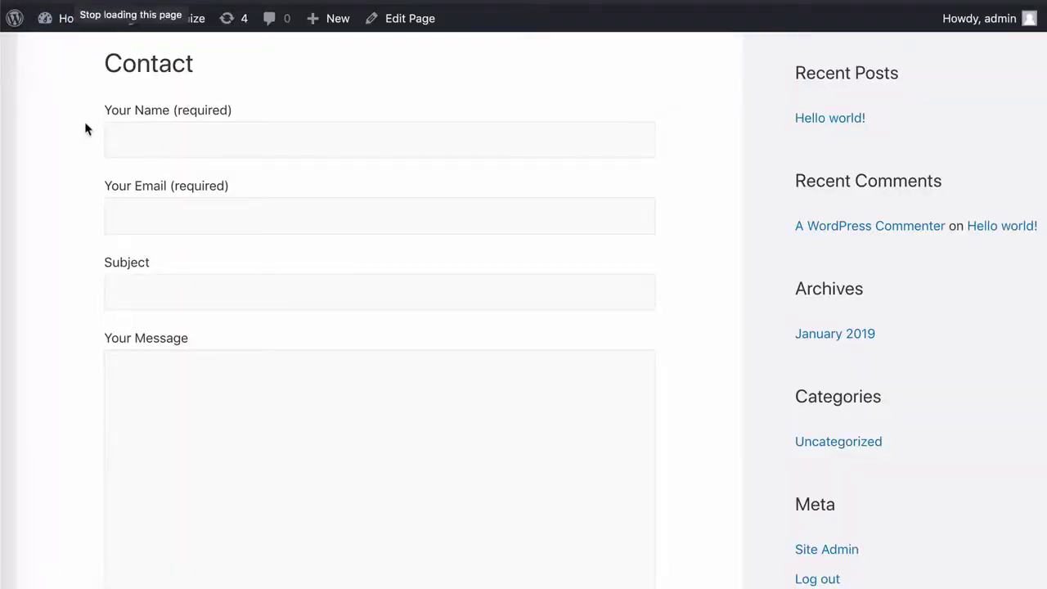
scroll(84, 128, down, 5)
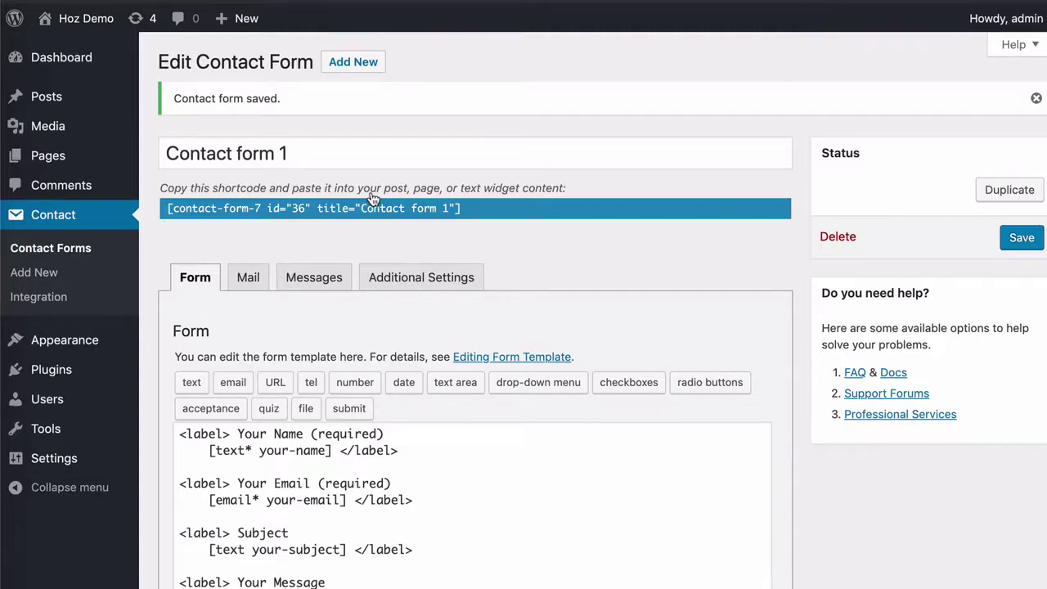
Replace the math quiz line with [quiz capital-quiz "The capital of England?|London"]
scroll(387, 238, down, 5)
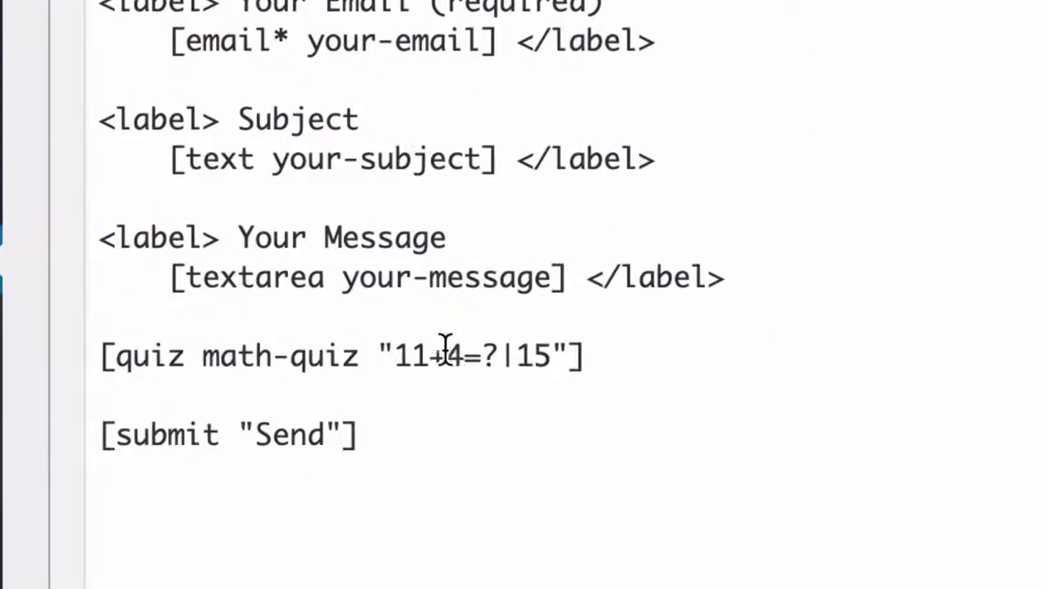
drag(297, 254, 341, 256)
drag(483, 357, 551, 358)
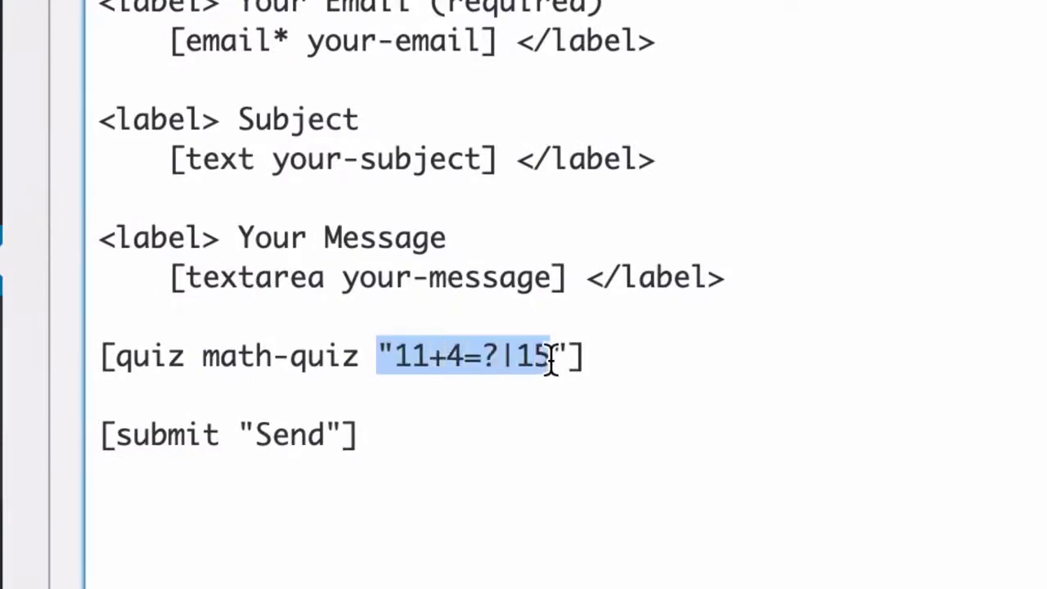
click(586, 357)
key(shift+Home)
key(ctrl+c)
key(BackSpace)
text([quiz capital-quiz "The capital of England?|London"])
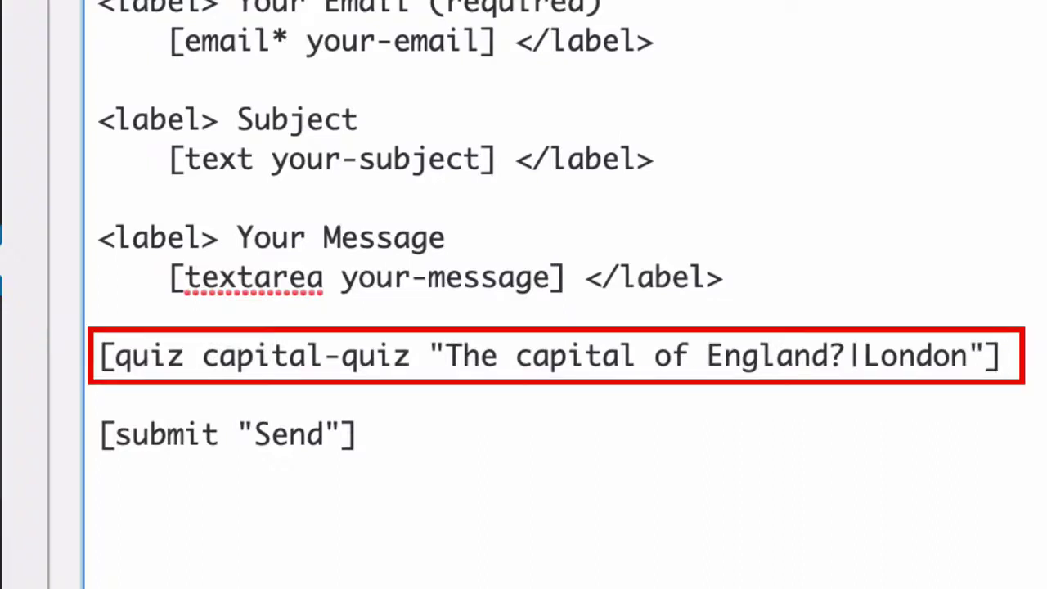
Highlight the answer London, then paste the 11+4=?|15 quiz line back above submit
double_click(916, 356)
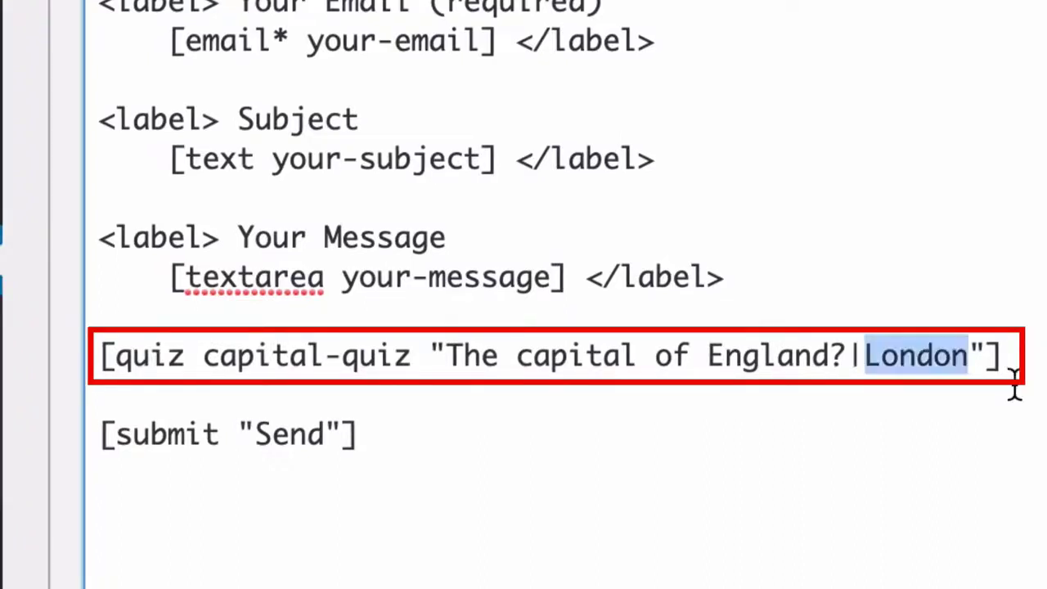
click(1019, 397)
double_click(920, 353)
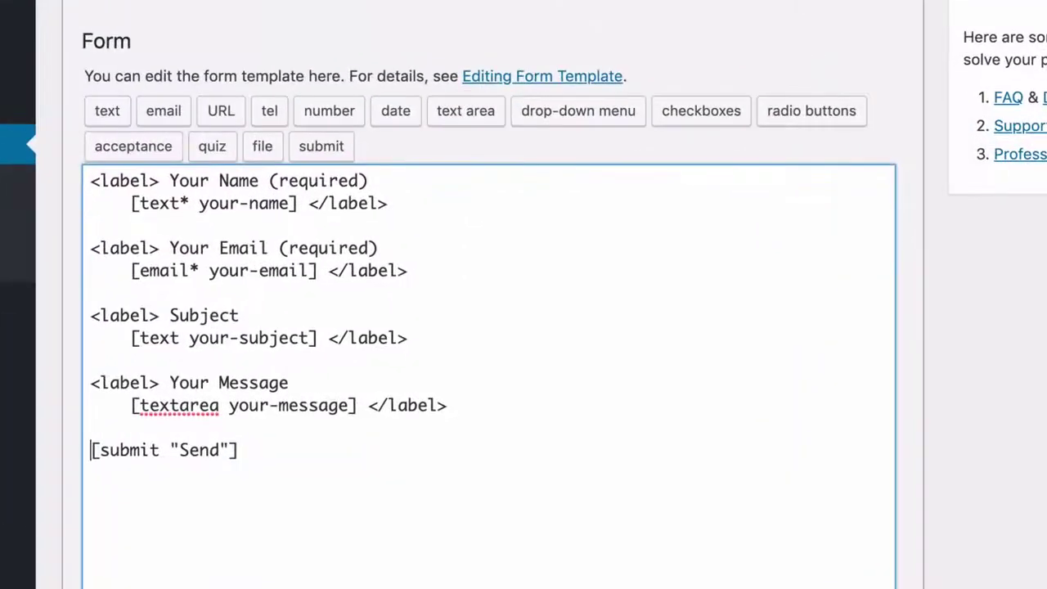
key(Return)
key(Return)
key(Up)
key(ctrl+v)
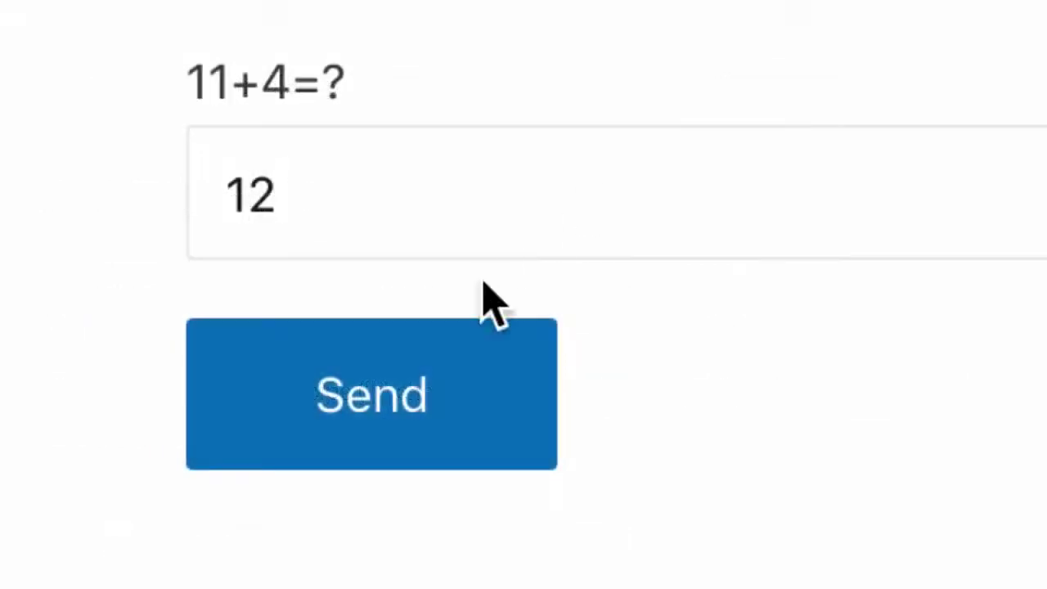
Send the form with 12 entered in the 11+4=? quiz field
click(384, 405)
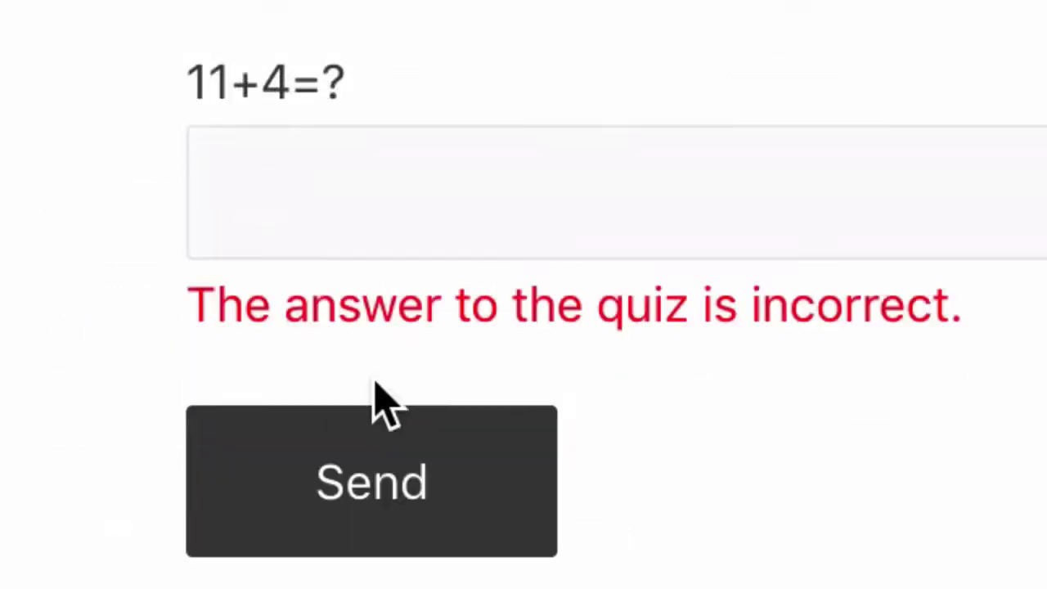